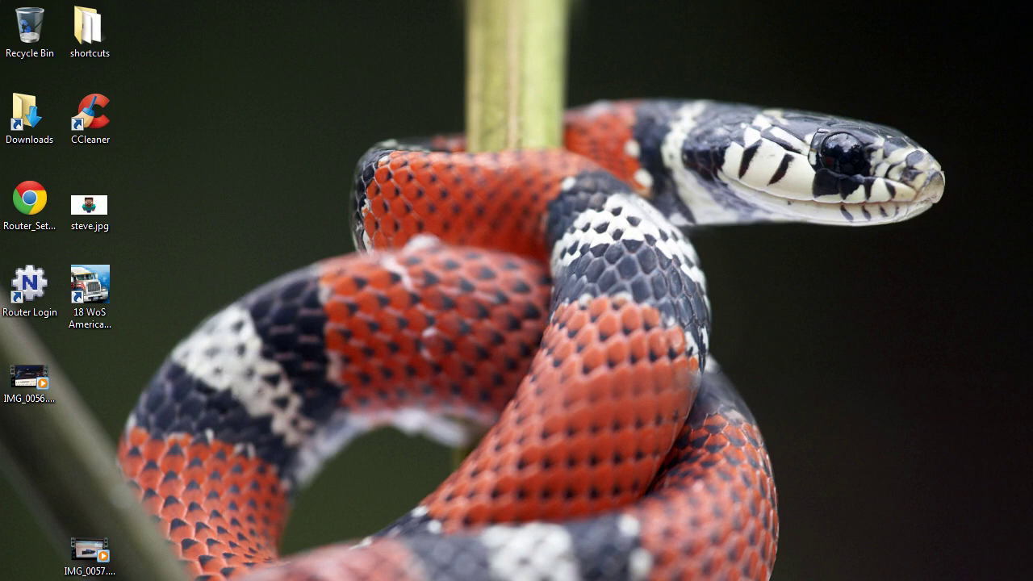
# Start the Windows XP Mode virtual machine from Windows Virtual PC, and close the Virtual Machines folder window.
pyautogui.press('super')
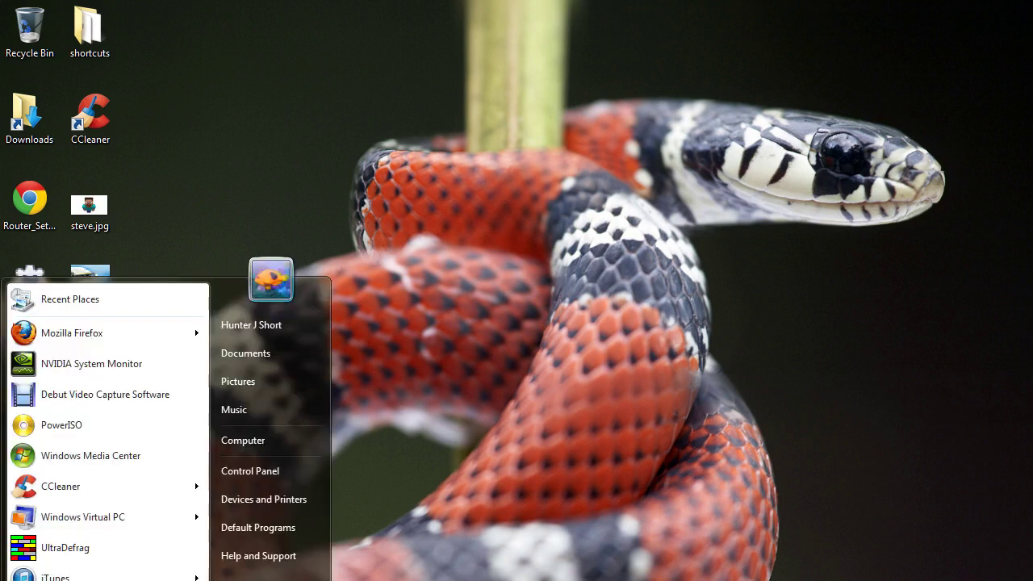
pyautogui.click(85, 515)
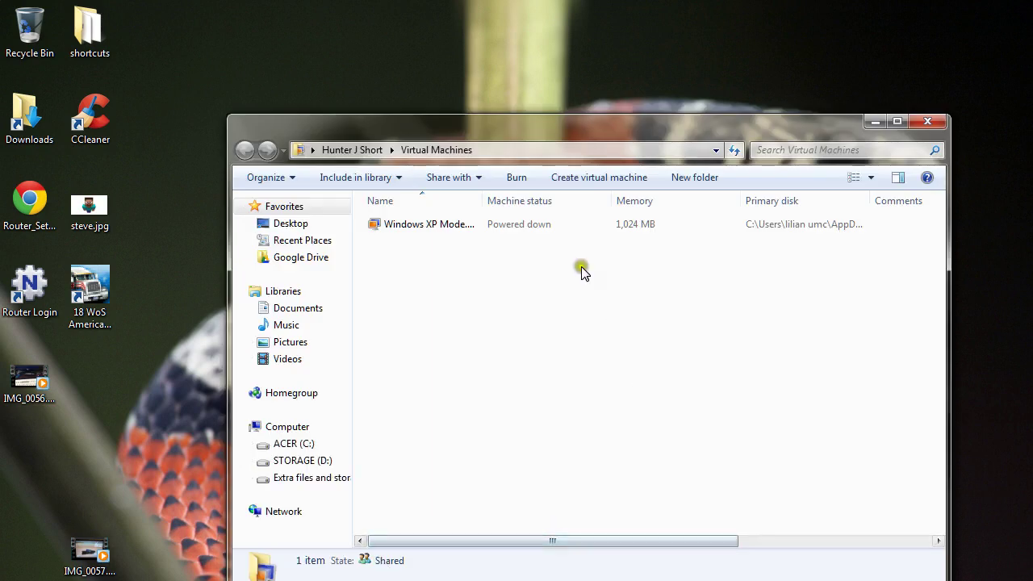
pyautogui.click(589, 224)
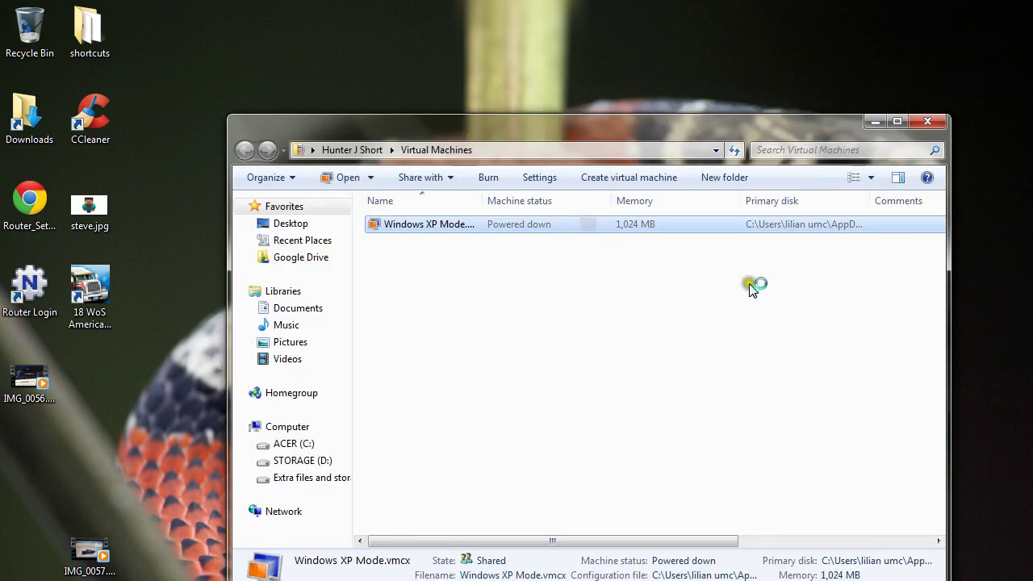
pyautogui.doubleClick(595, 227)
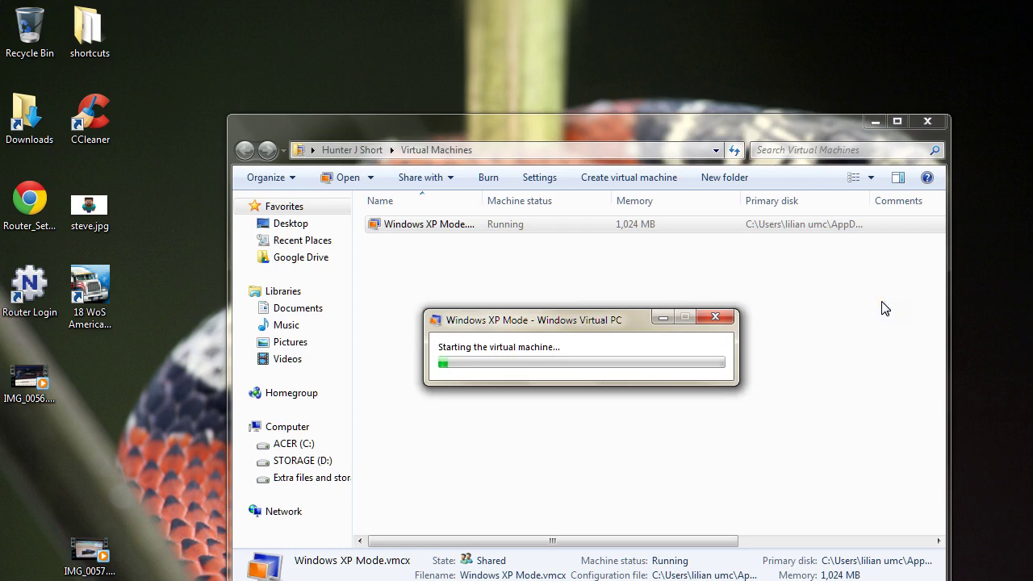
pyautogui.click(919, 124)
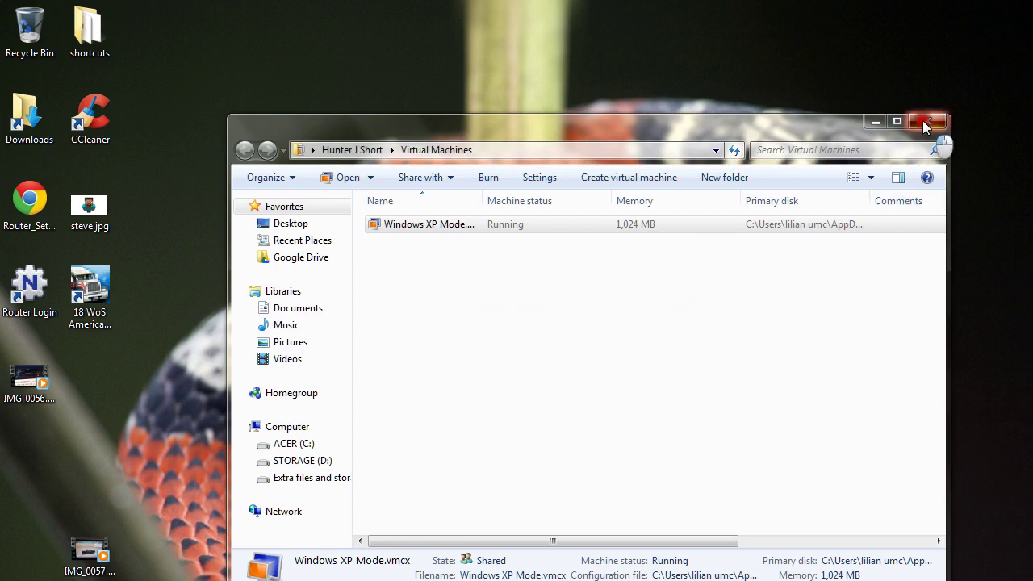
pyautogui.moveTo(533, 312)
pyautogui.mouseDown()
pyautogui.moveTo(564, 283)
pyautogui.moveTo(534, 275)
pyautogui.moveTo(588, 285)
pyautogui.moveTo(540, 297)
pyautogui.mouseUp()
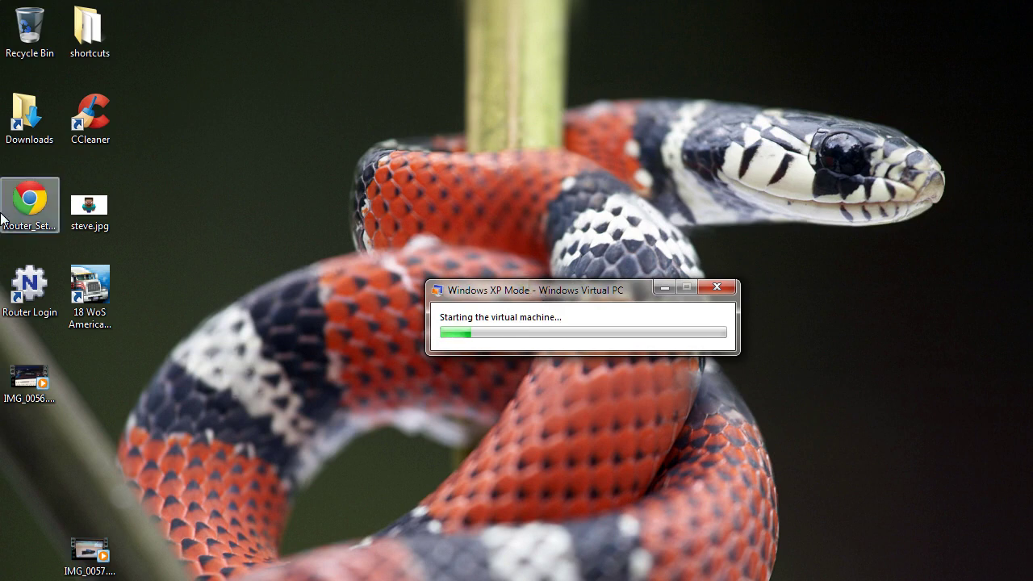
pyautogui.moveTo(90, 293)
pyautogui.mouseDown()
pyautogui.moveTo(191, 315)
pyautogui.moveTo(166, 299)
pyautogui.moveTo(211, 339)
pyautogui.moveTo(104, 309)
pyautogui.moveTo(137, 297)
pyautogui.moveTo(122, 315)
pyautogui.moveTo(129, 296)
pyautogui.moveTo(100, 294)
pyautogui.mouseUp()
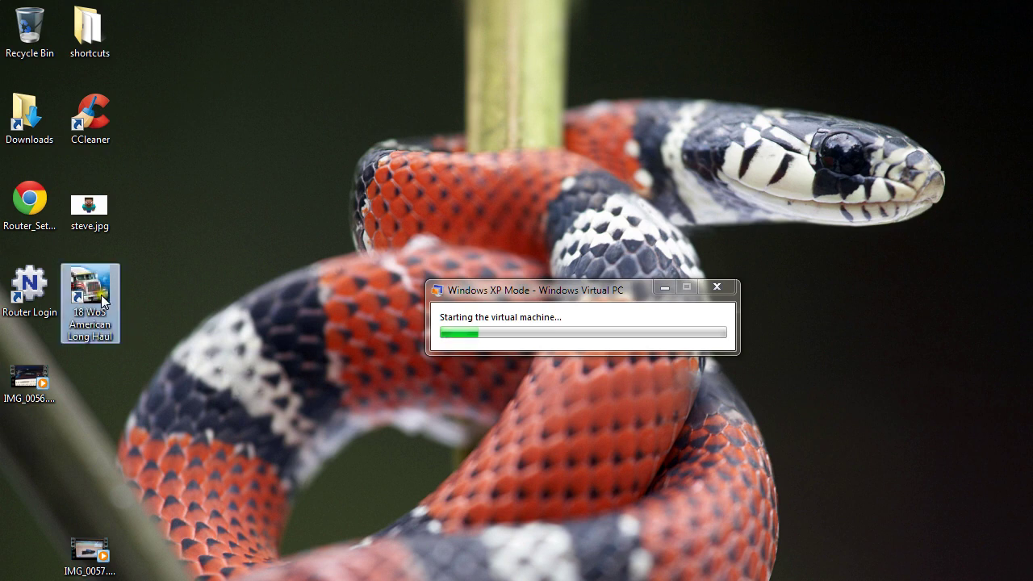
pyautogui.click(146, 355)
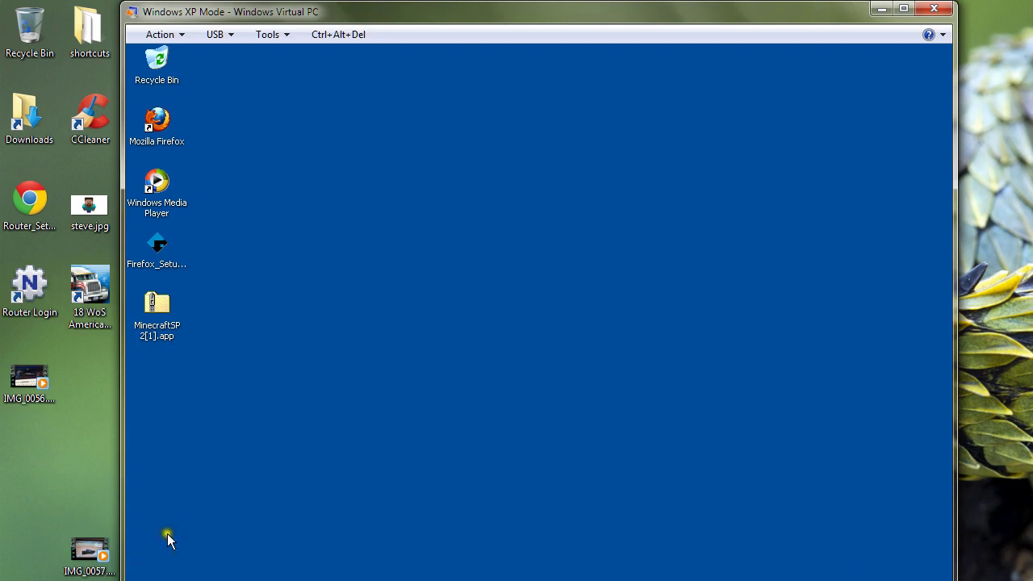
# Launch Mozilla Firefox inside the Windows XP Mode virtual machine and close the duplicate browser window.
pyautogui.click(166, 119)
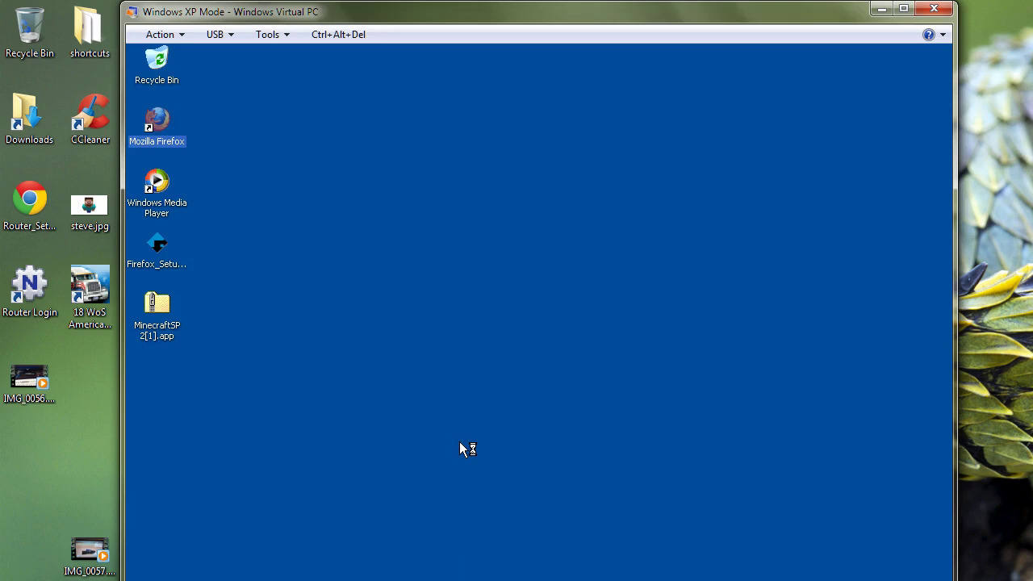
pyautogui.click(402, 458)
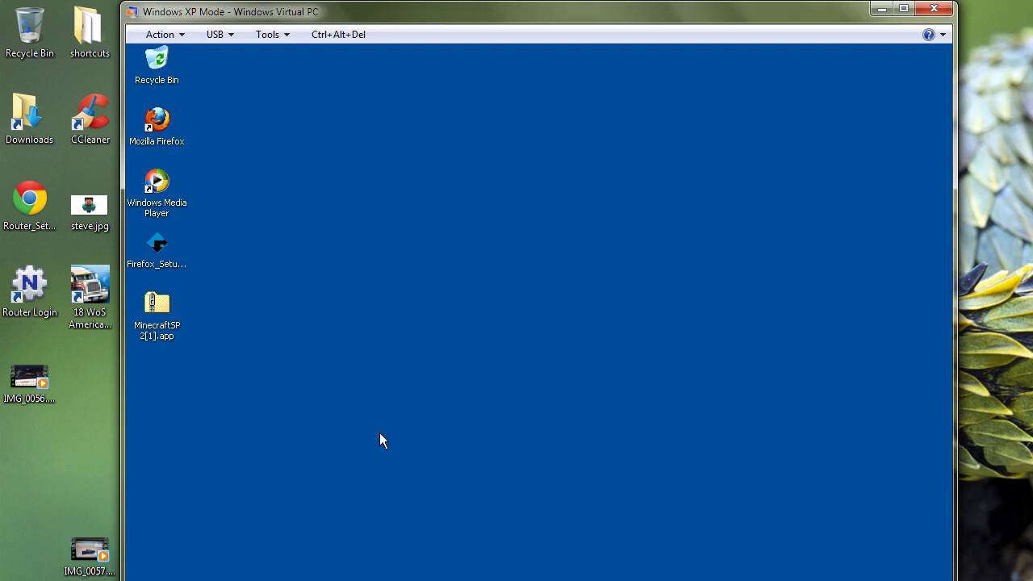
pyautogui.doubleClick(157, 121)
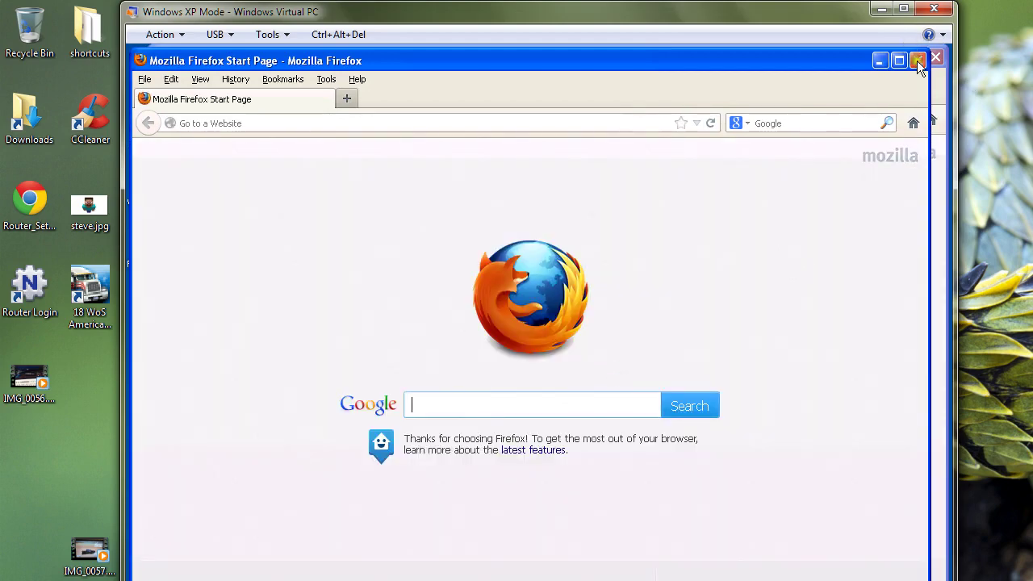
pyautogui.click(916, 60)
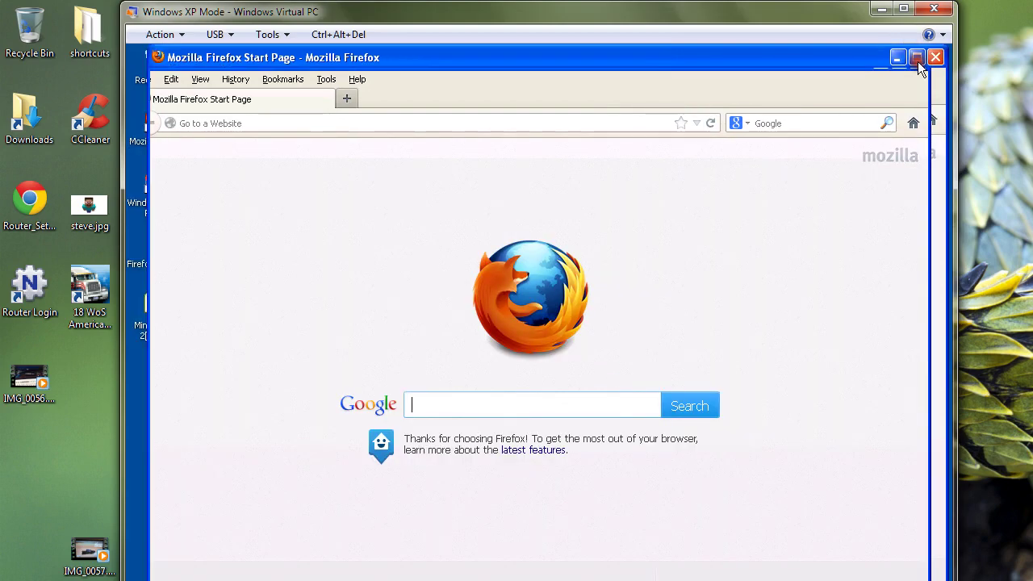
pyautogui.click(429, 117)
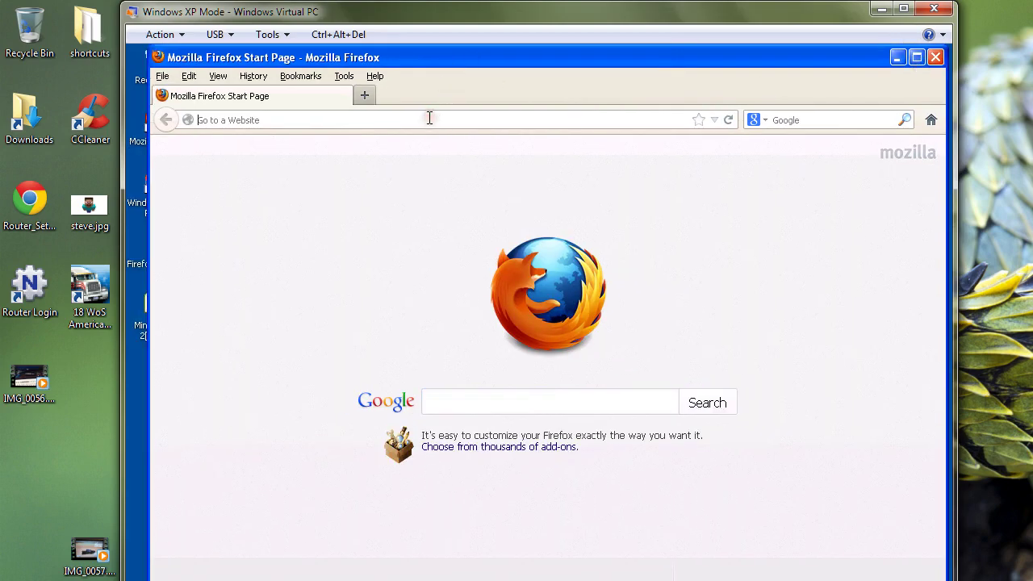
pyautogui.write('www.google.com/')
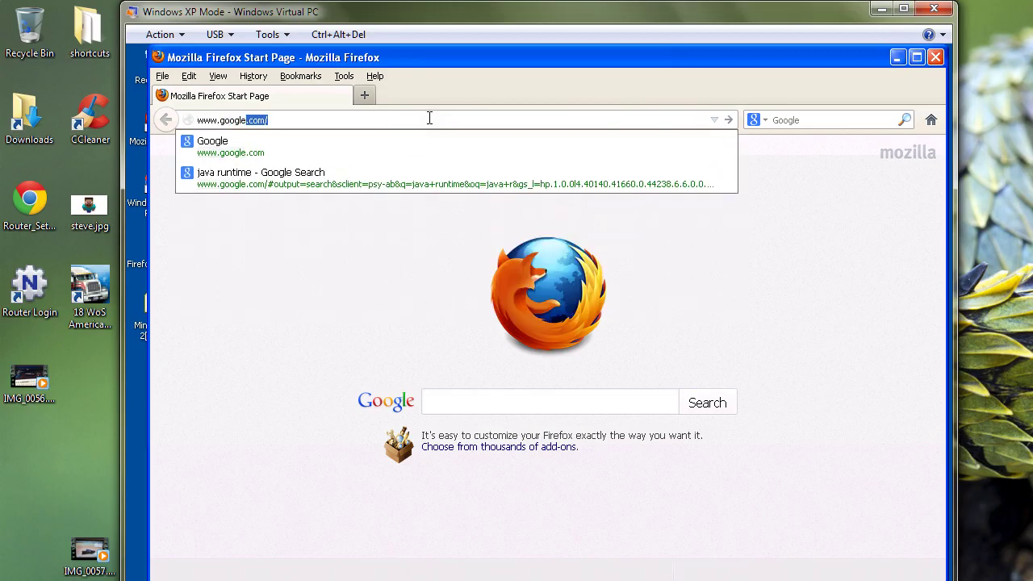
pyautogui.press('Return')
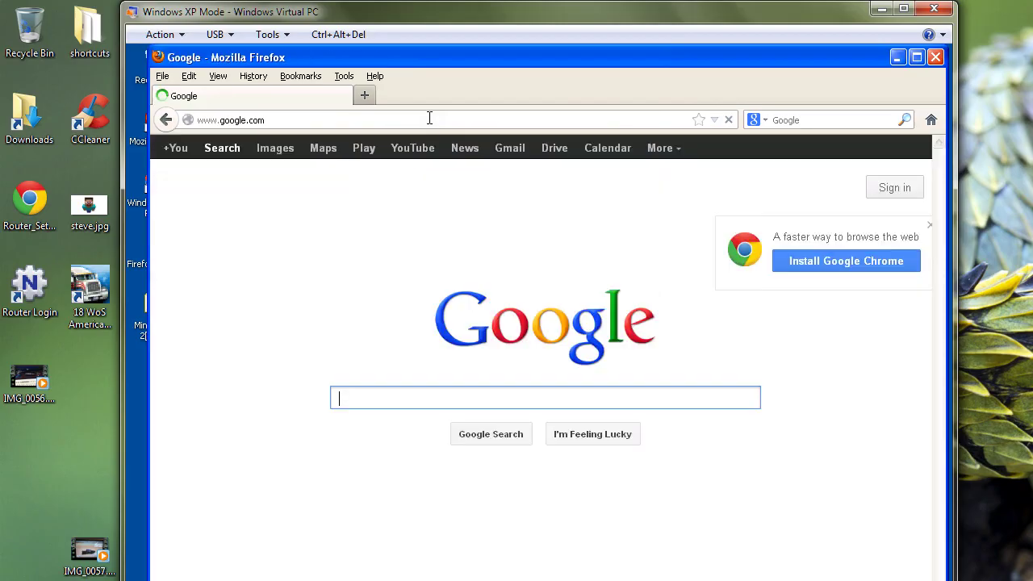
# Switch the virtual machine to full screen and move the Firefox window clear of the XP desktop icons.
pyautogui.moveTo(611, 17)
pyautogui.mouseDown()
pyautogui.moveTo(629, 24)
pyautogui.moveTo(772, 258)
pyautogui.moveTo(438, 512)
pyautogui.moveTo(594, 6)
pyautogui.moveTo(588, 23)
pyautogui.moveTo(600, 23)
pyautogui.moveTo(599, 7)
pyautogui.moveTo(604, 28)
pyautogui.mouseUp()
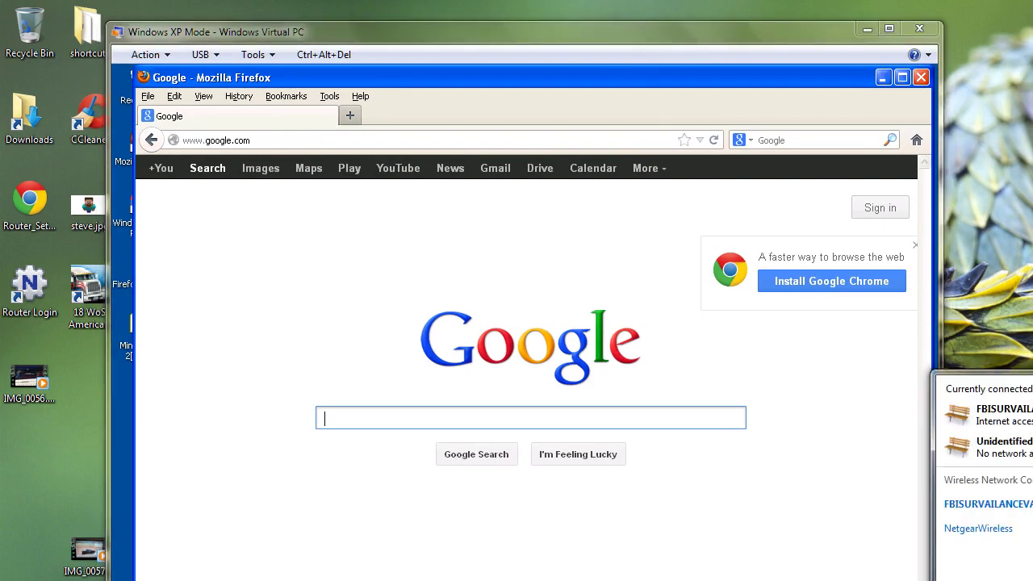
pyautogui.doubleClick(675, 17)
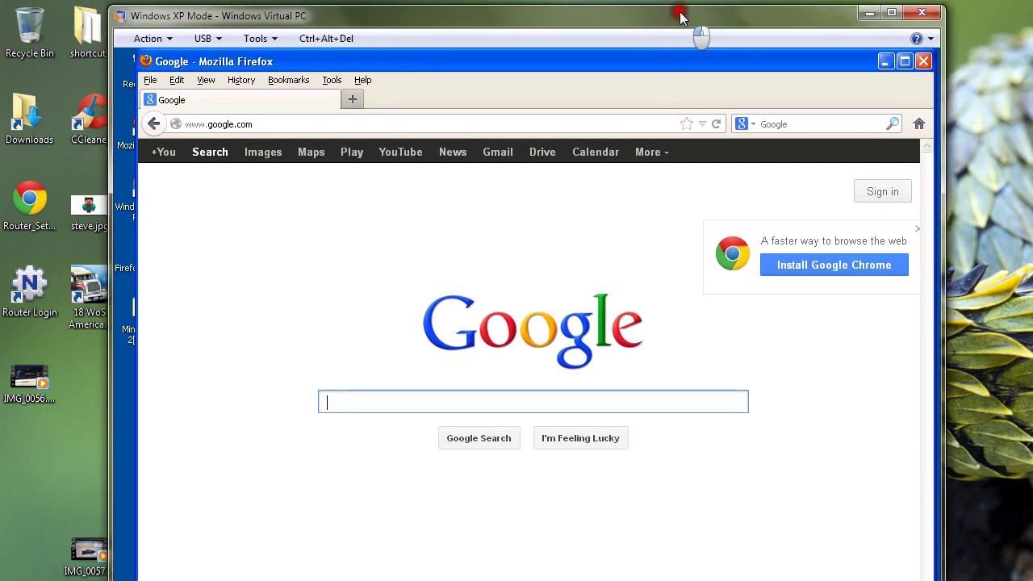
pyautogui.doubleClick(572, 8)
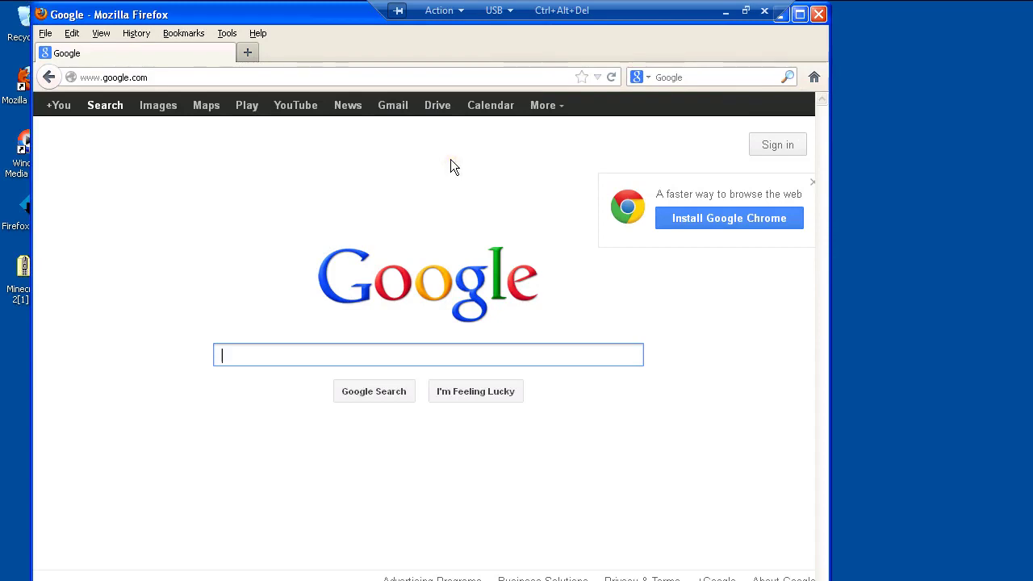
pyautogui.moveTo(223, 12); pyautogui.dragTo(366, 53)
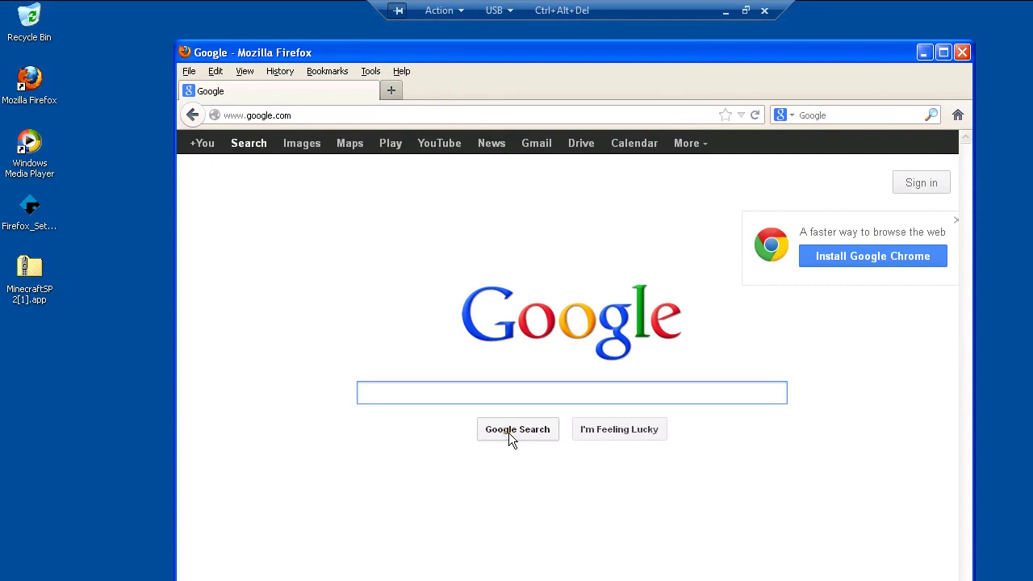
pyautogui.write('windows')
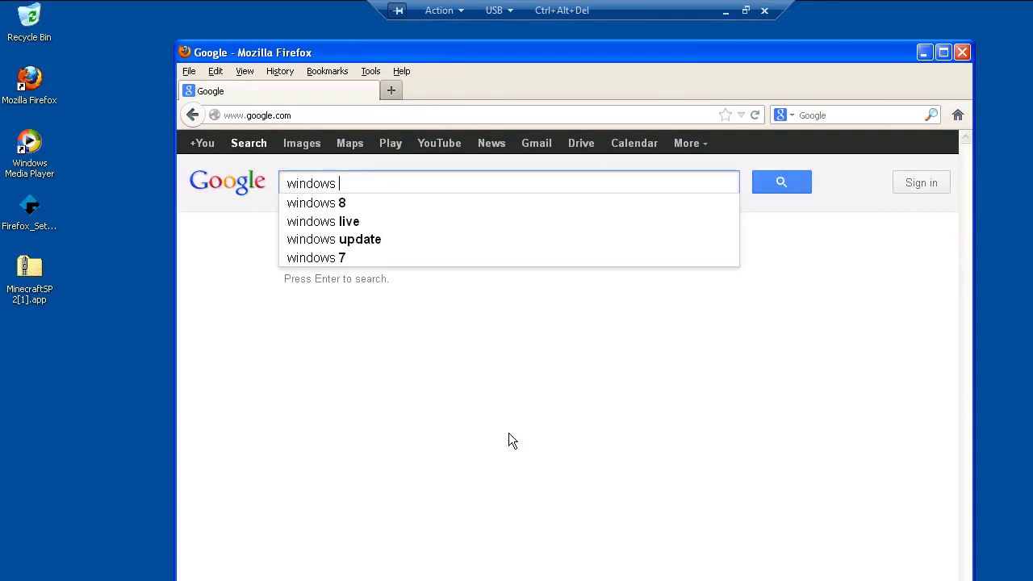
pyautogui.write(' xp ')
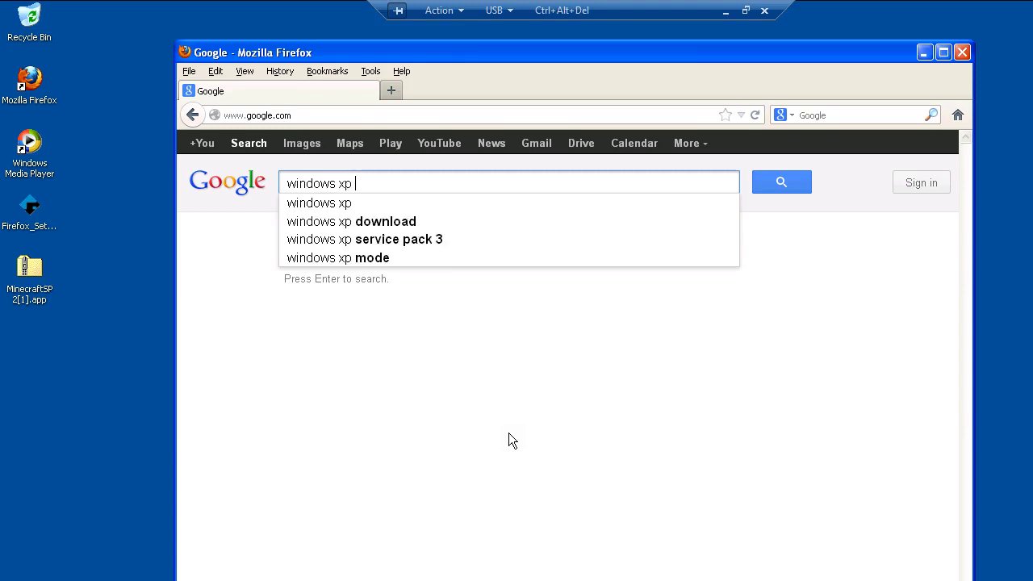
pyautogui.write('mos')
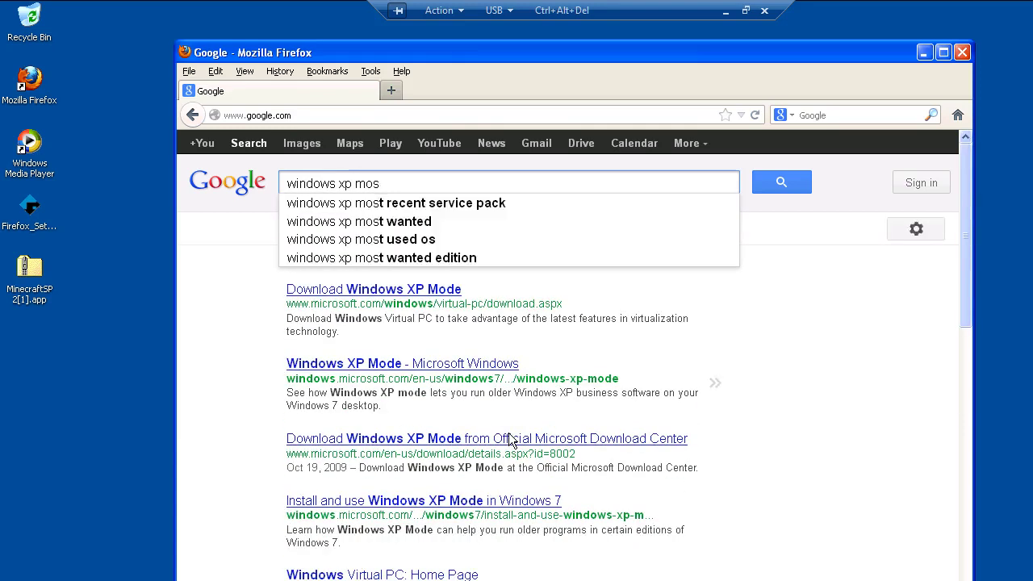
pyautogui.press('BackSpace')
pyautogui.write('de')
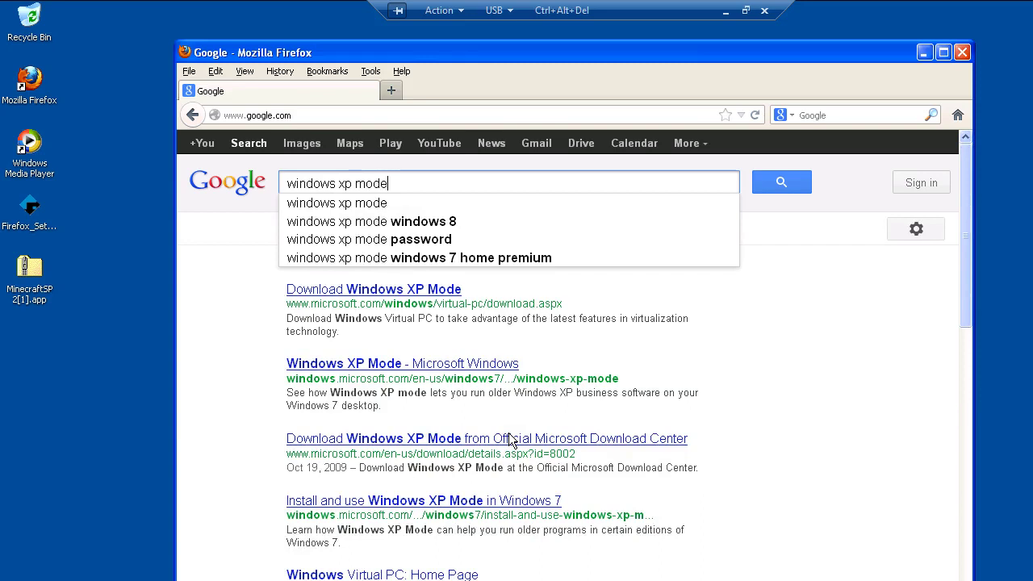
pyautogui.press('BackSpace')
pyautogui.press('BackSpace')
pyautogui.press('BackSpace')
pyautogui.press('BackSpace')
pyautogui.press('BackSpace')
pyautogui.press('BackSpace')
pyautogui.press('BackSpace')
pyautogui.press('BackSpace')
pyautogui.press('BackSpace')
pyautogui.press('BackSpace')
pyautogui.press('BackSpace')
pyautogui.press('BackSpace')
pyautogui.press('BackSpace')
pyautogui.press('BackSpace')
pyautogui.press('BackSpace')
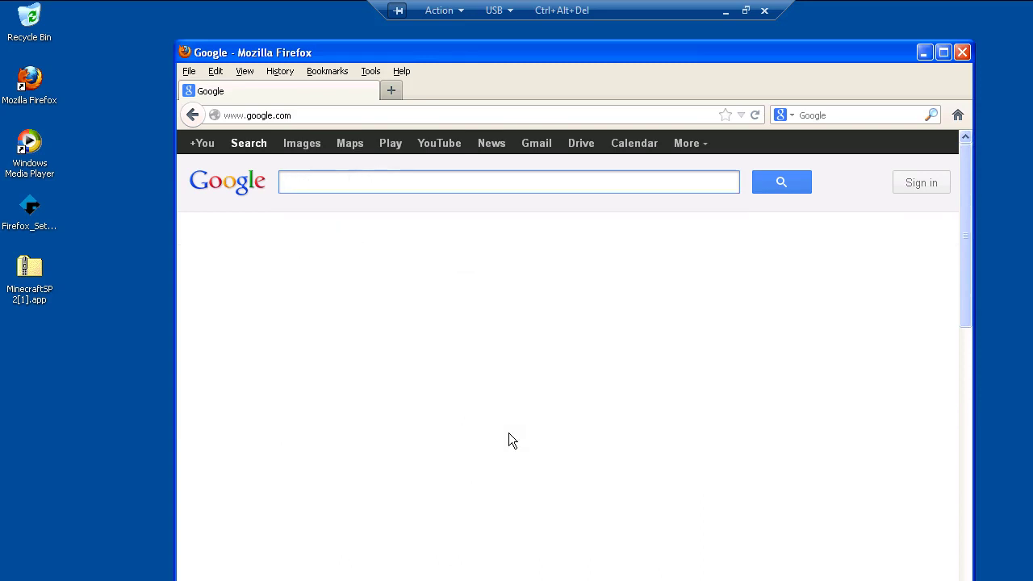
# Enter "how to start a computer in m" as the Google search query.
pyautogui.write('how to s')
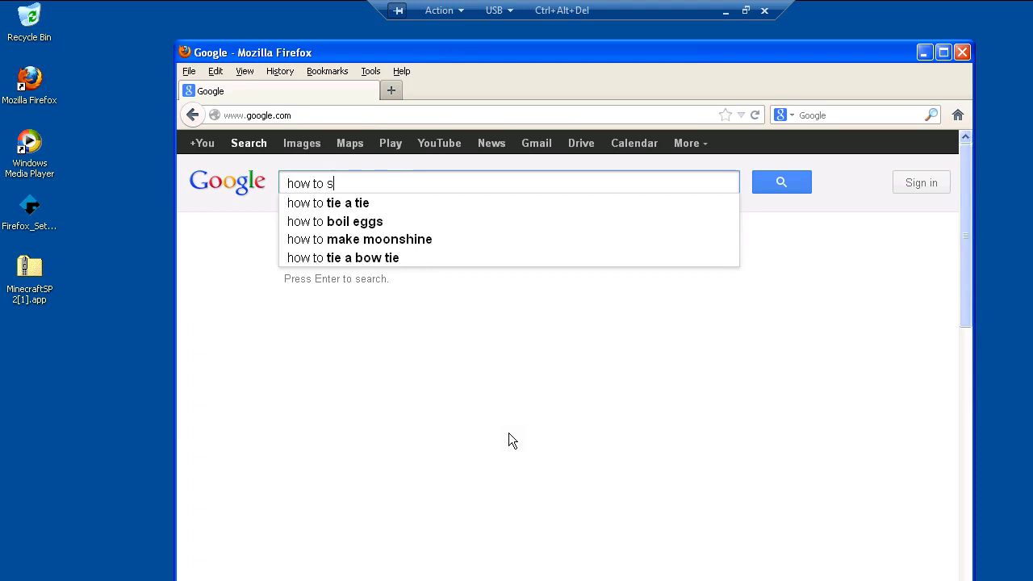
pyautogui.write('tart a ')
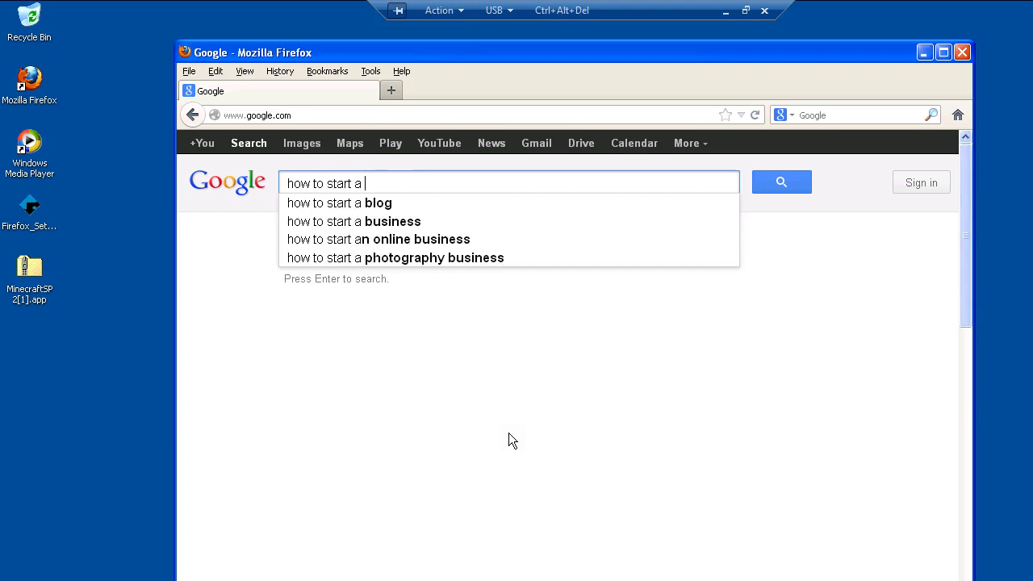
pyautogui.write('compu')
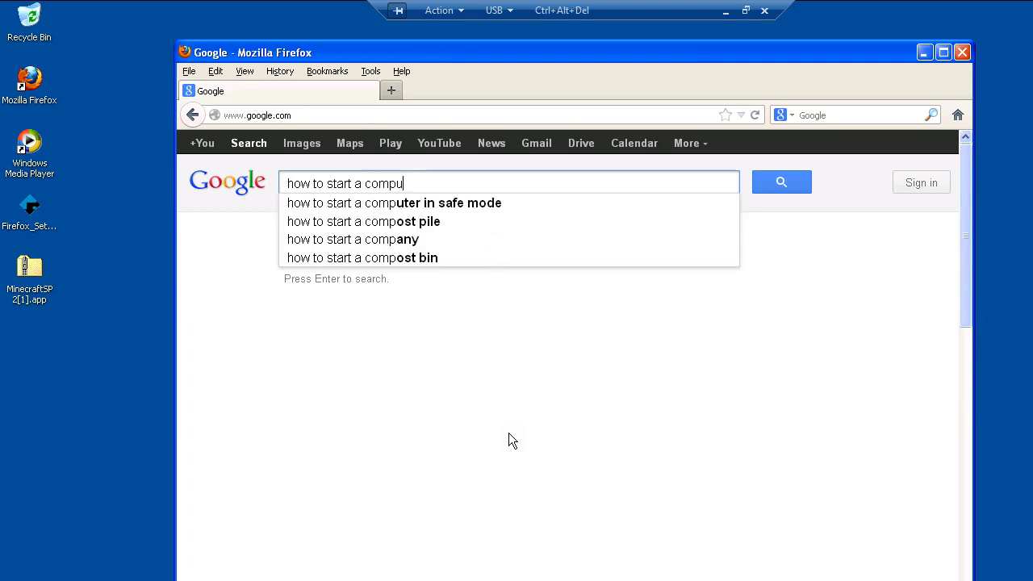
pyautogui.write('ter in m')
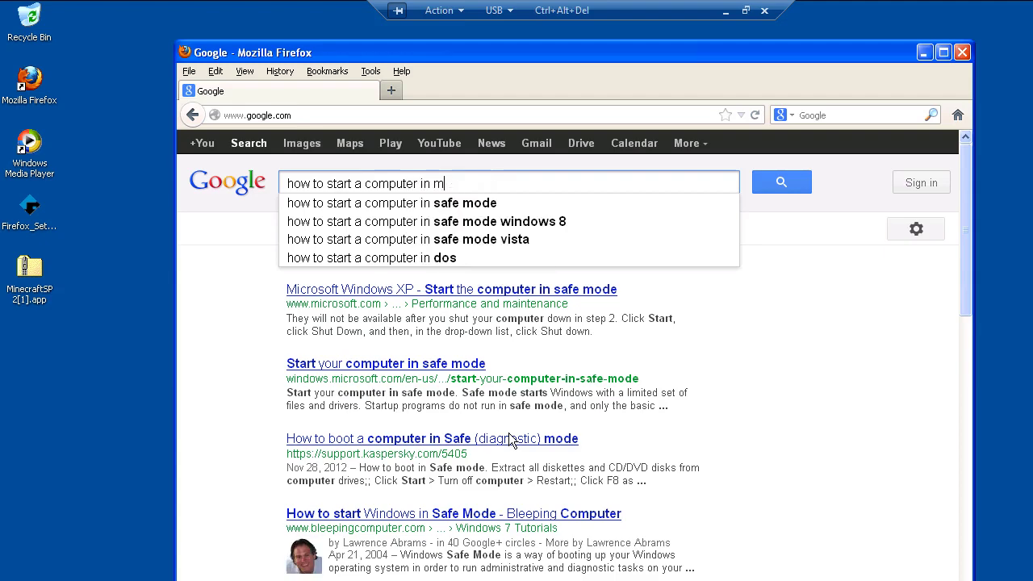